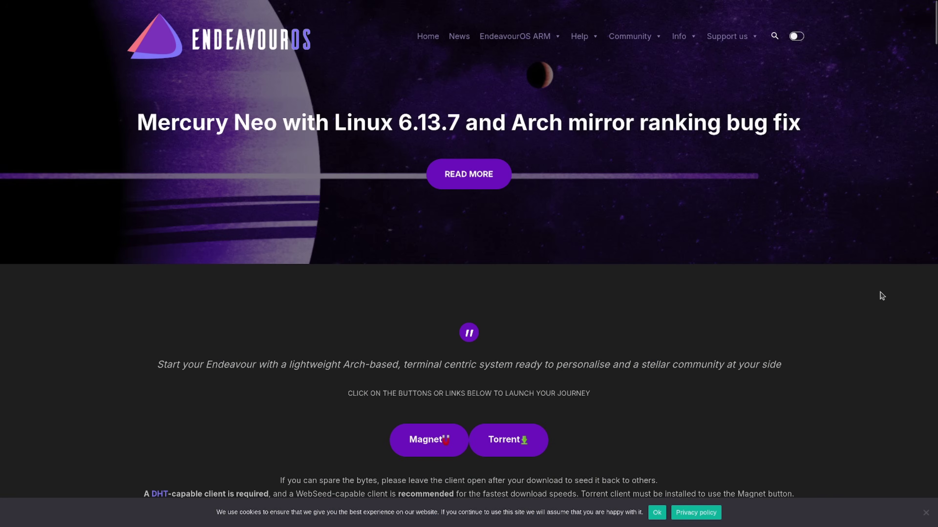
- Autoscroll down the EndeavourOS home page to the Magnet/Torrent ISO download buttons
{"action": "middle_click", "coordinate": [879, 292]}
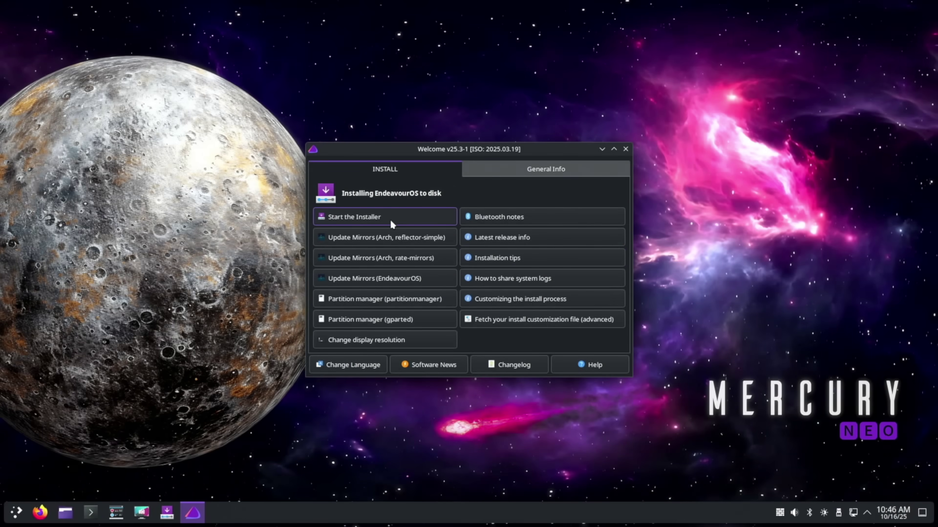
- Start the EndeavourOS installer using the Online installation method
{"action": "left_click", "coordinate": [390, 217]}
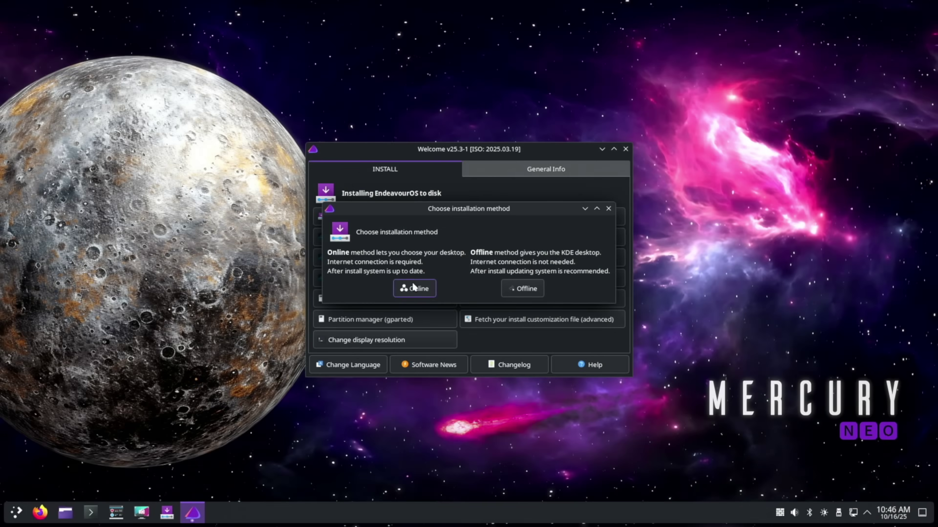
{"action": "left_click", "coordinate": [412, 288]}
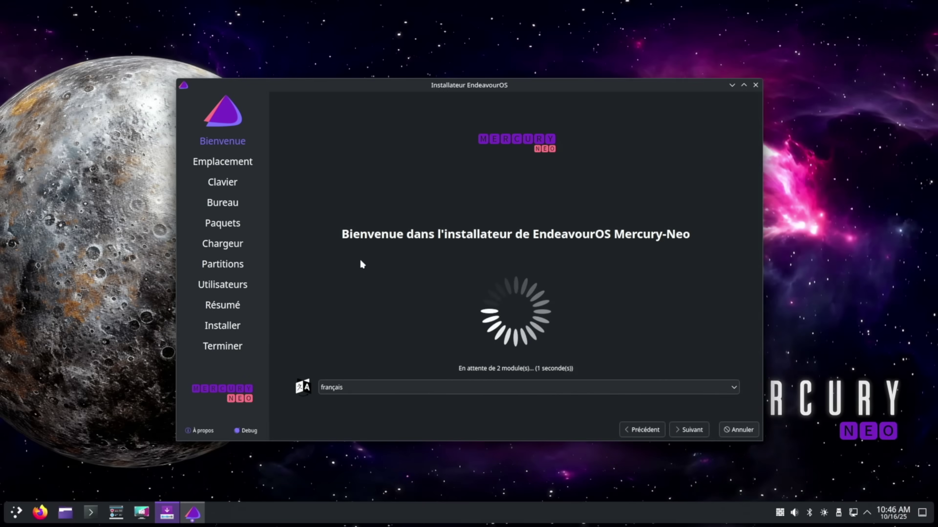
- Set the installer language to American English and accept the Europe/Paris location and keyboard layout
{"action": "left_click", "coordinate": [502, 390]}
{"action": "scroll", "coordinate": [502, 443], "scroll_direction": "up", "scroll_amount": 3}
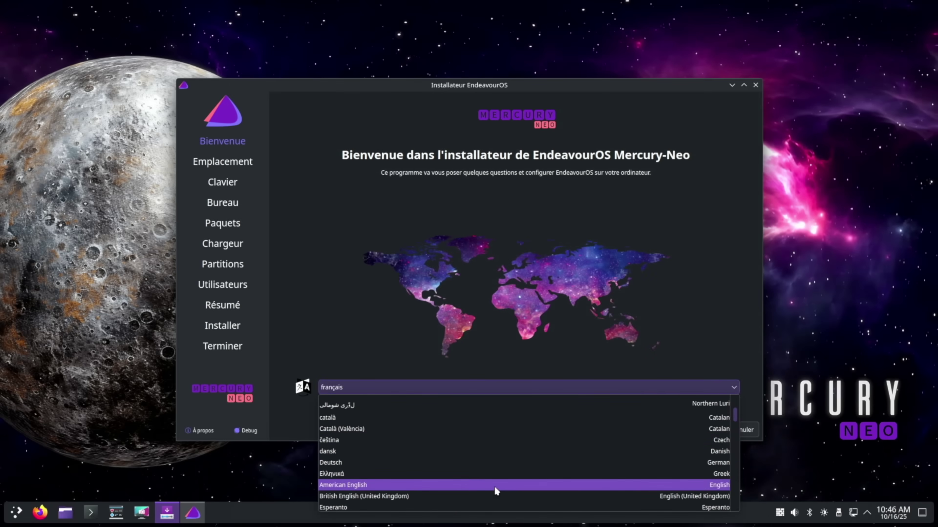
{"action": "left_click", "coordinate": [496, 486]}
{"action": "left_click", "coordinate": [691, 428]}
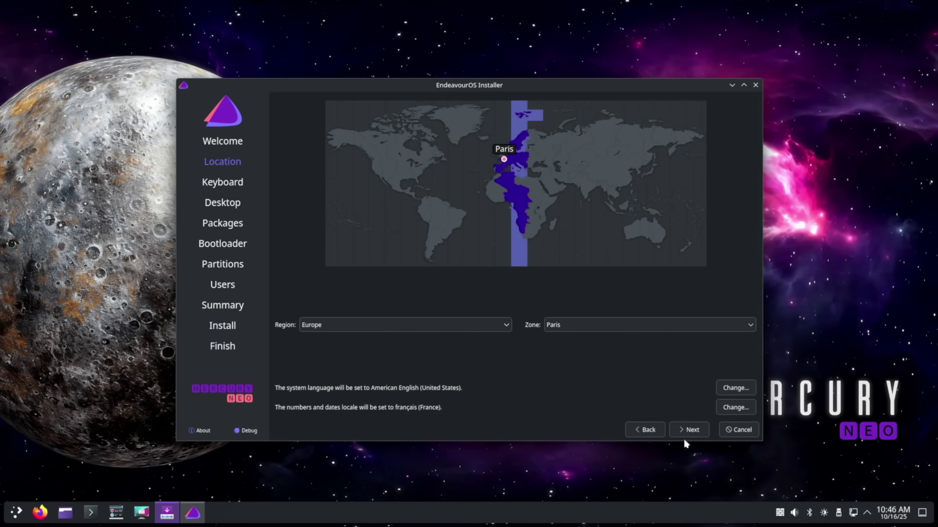
{"action": "left_click", "coordinate": [685, 432]}
{"action": "left_click", "coordinate": [684, 432]}
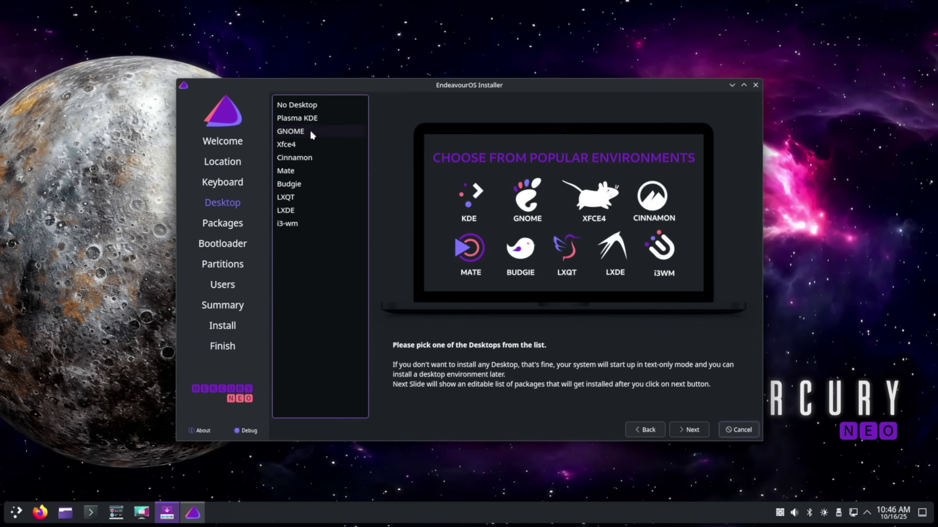
- Choose Plasma KDE as the desktop and keep the default package selection
{"action": "left_click", "coordinate": [306, 124]}
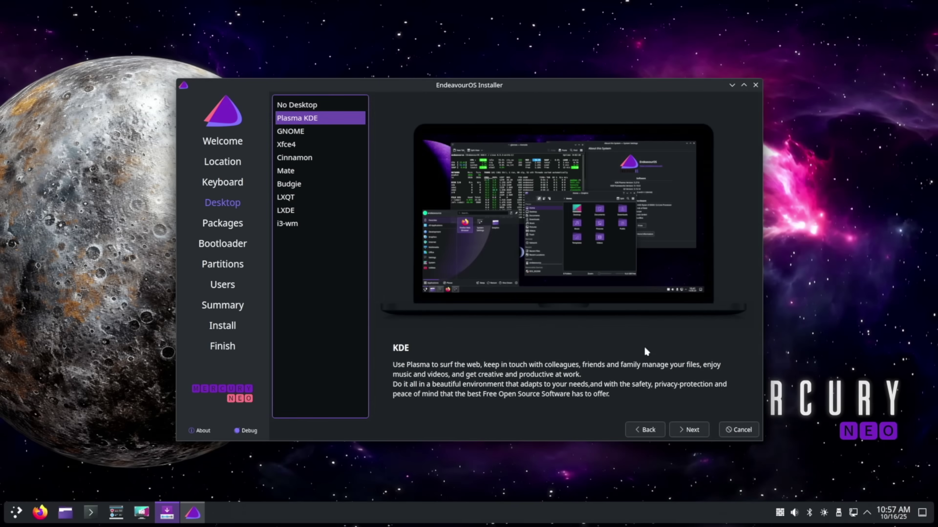
{"action": "left_click", "coordinate": [683, 430]}
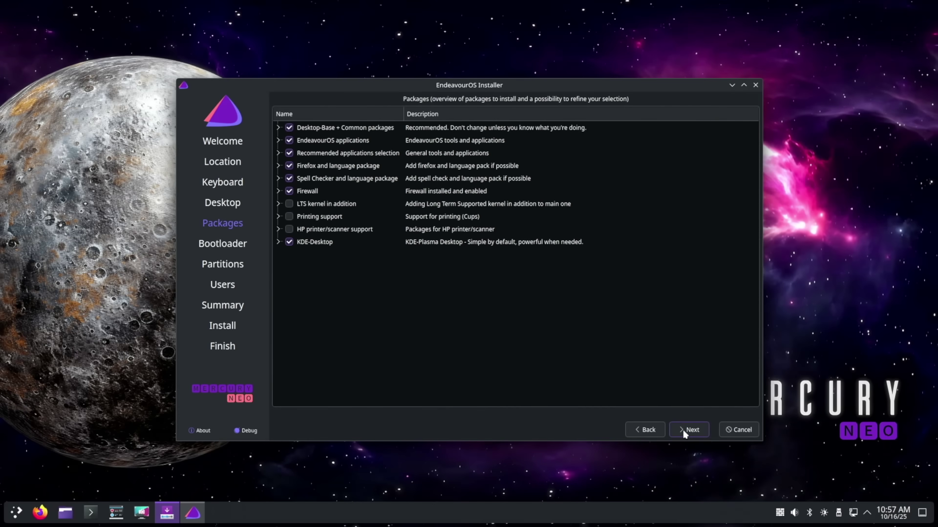
{"action": "left_click", "coordinate": [682, 429]}
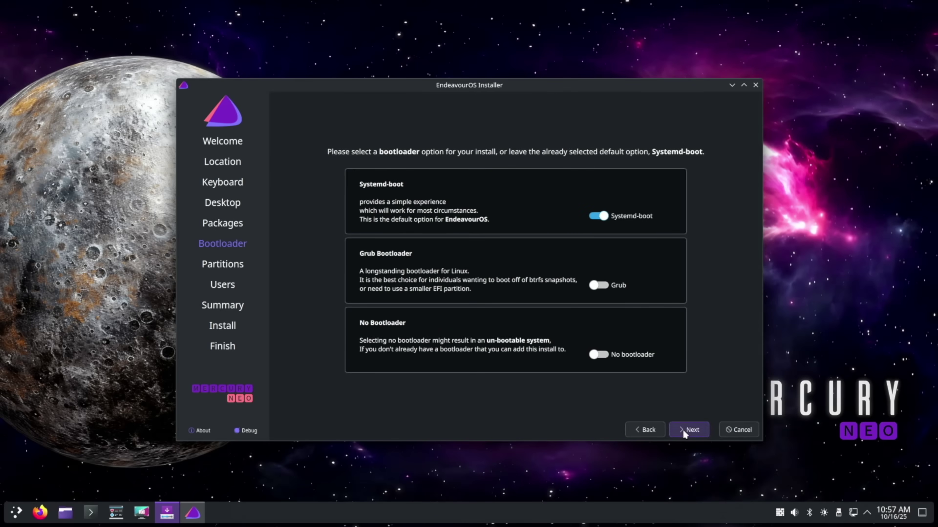
- Keep systemd-boot as the bootloader and choose to erase the whole disk
{"action": "left_click", "coordinate": [682, 429]}
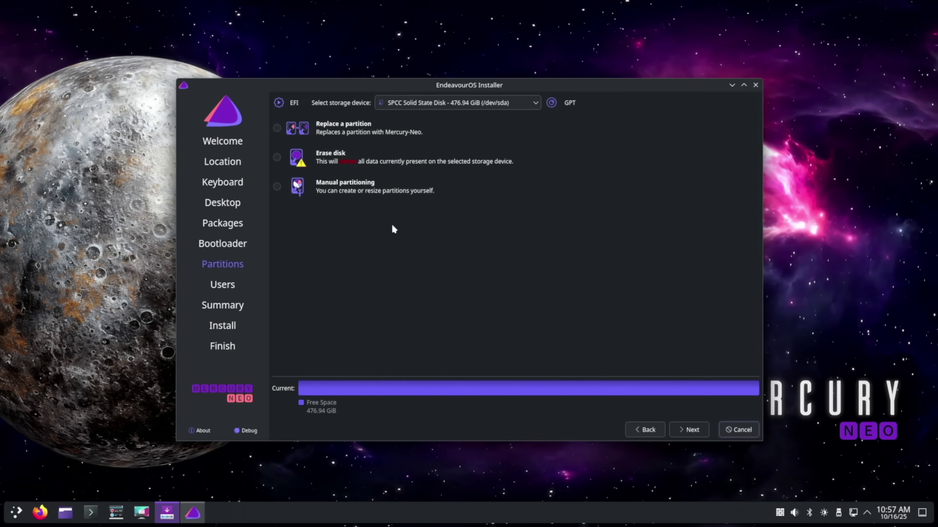
{"action": "left_click", "coordinate": [276, 158]}
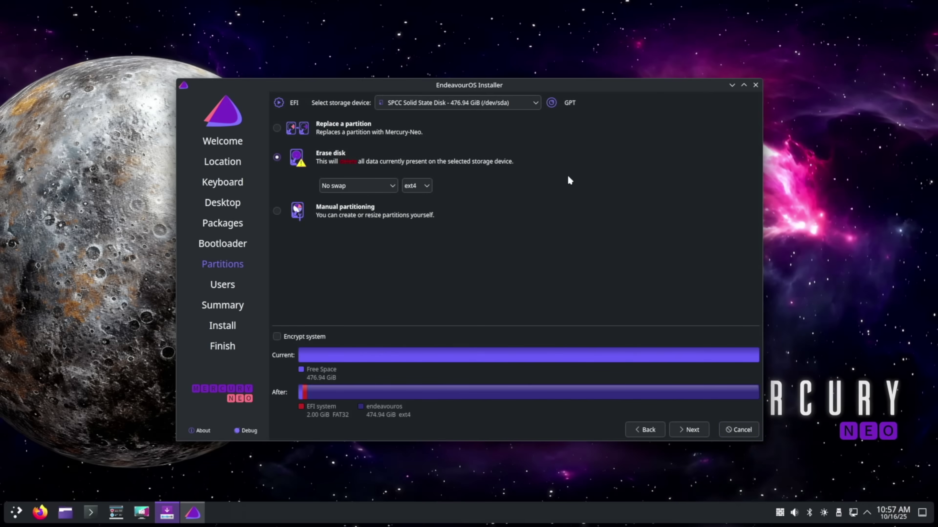
{"action": "left_click", "coordinate": [688, 429]}
- Enter the user's name and matching account password, then start installation from the summary
{"action": "type", "text": "Test"}
{"action": "key", "text": "Tab"}
{"action": "key", "text": "Tab"}
{"action": "key", "text": "Tab"}
{"action": "type", "text": "password"}
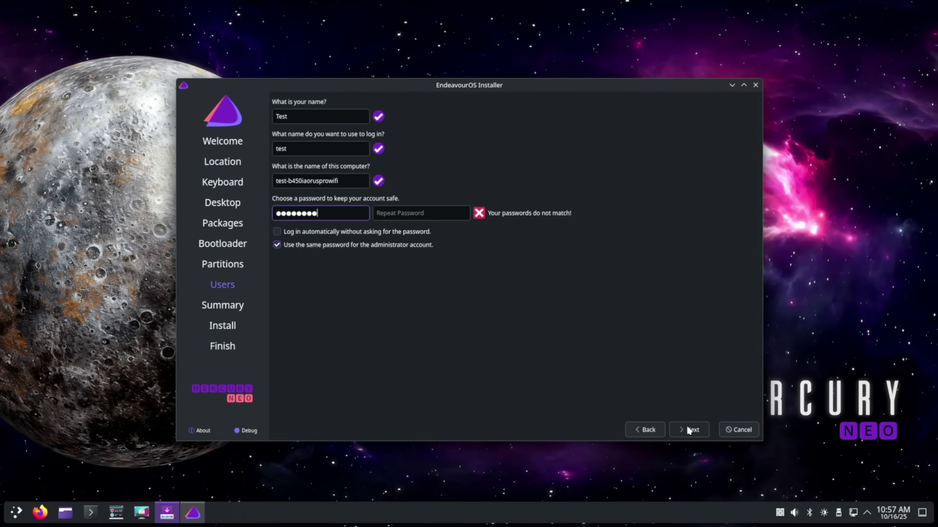
{"action": "key", "text": "Tab"}
{"action": "type", "text": "password"}
{"action": "key", "text": "Tab"}
{"action": "left_click", "coordinate": [687, 429]}
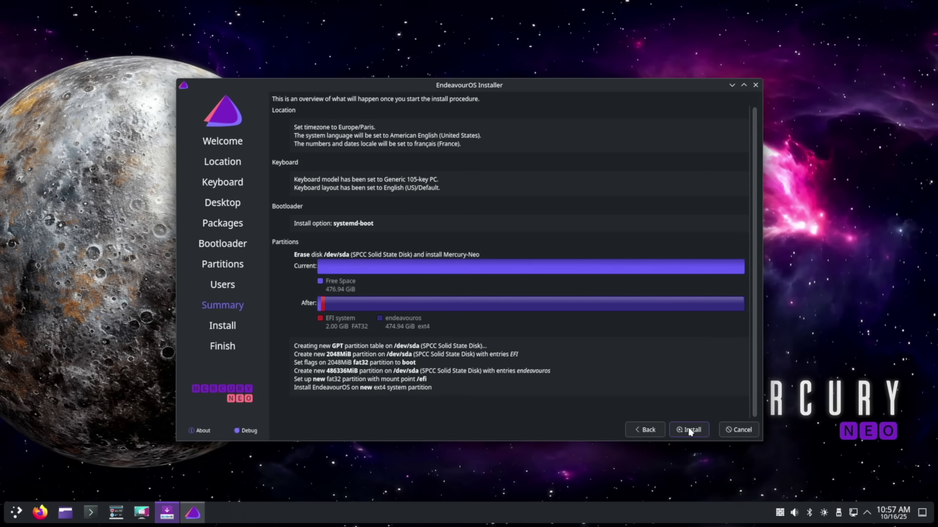
{"action": "left_click", "coordinate": [688, 430]}
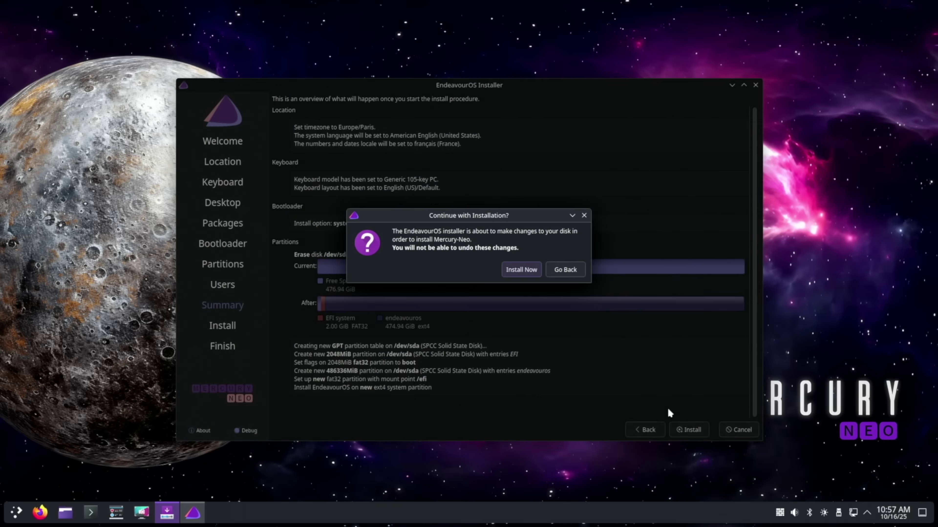
- Confirm the disk changes with Install Now so EndeavourOS Mercury-Neo installs
{"action": "left_click", "coordinate": [519, 269]}
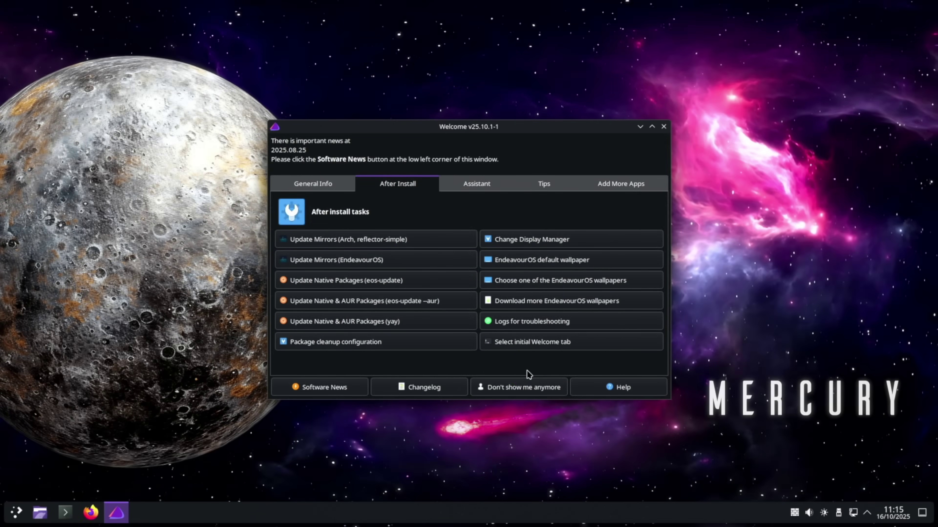
- Choose Don't show me anymore for Welcome and acknowledge the re-enable instructions with I remember
{"action": "left_click", "coordinate": [522, 384]}
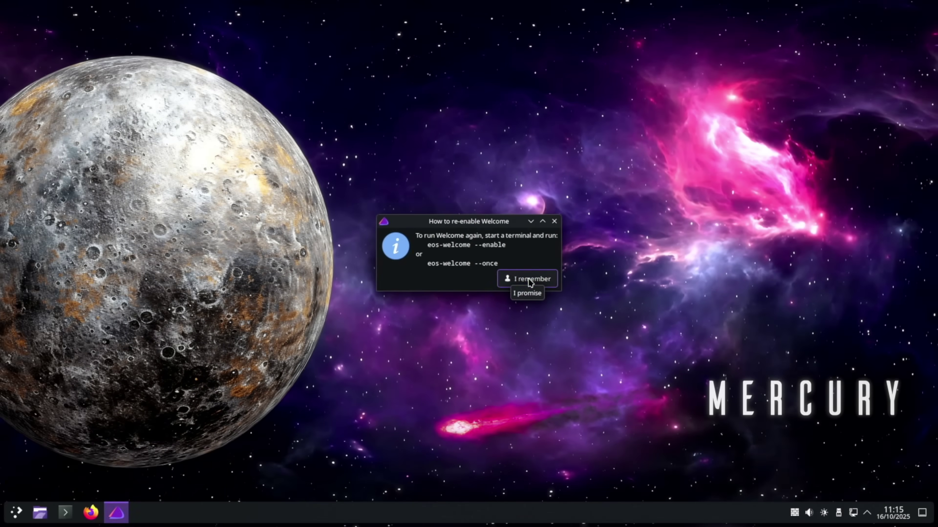
{"action": "left_click", "coordinate": [587, 295]}
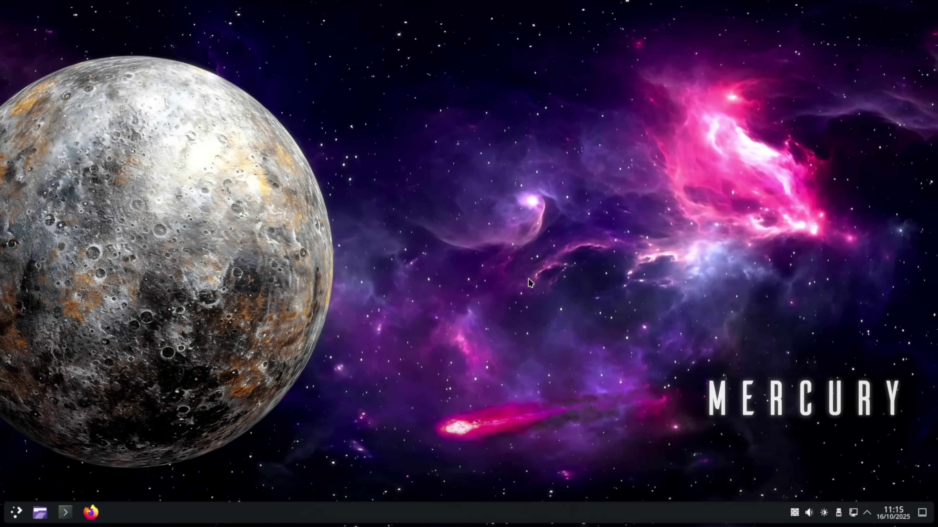
- Open Display Configuration from the desktop's right-click menu, showing 1920 × 1080 at 60.00 Hz
{"action": "right_click", "coordinate": [476, 251]}
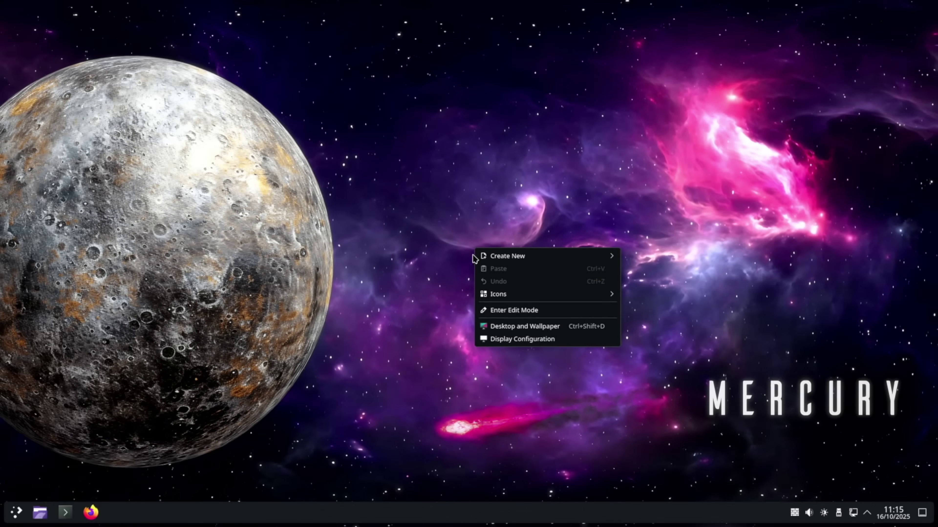
{"action": "left_click", "coordinate": [518, 338]}
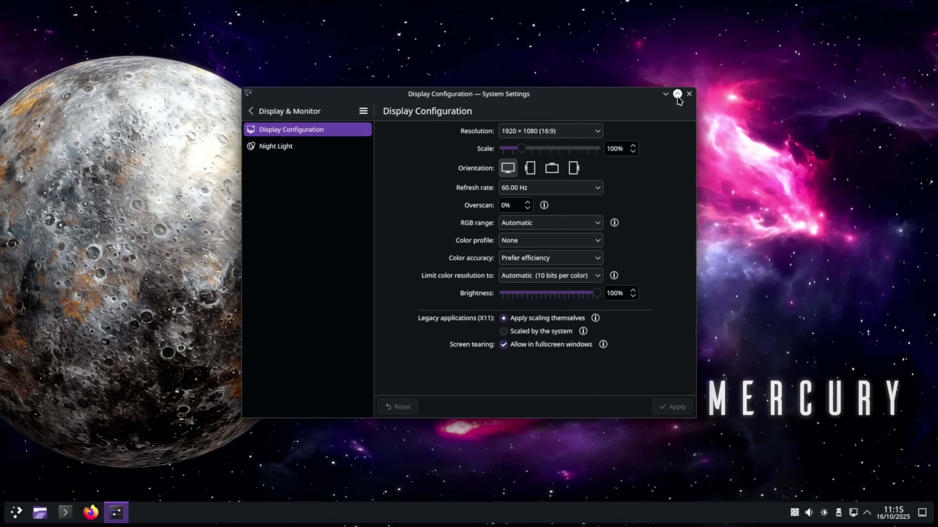
- Close the Display Configuration window without changing any settings
{"action": "left_click", "coordinate": [693, 95]}
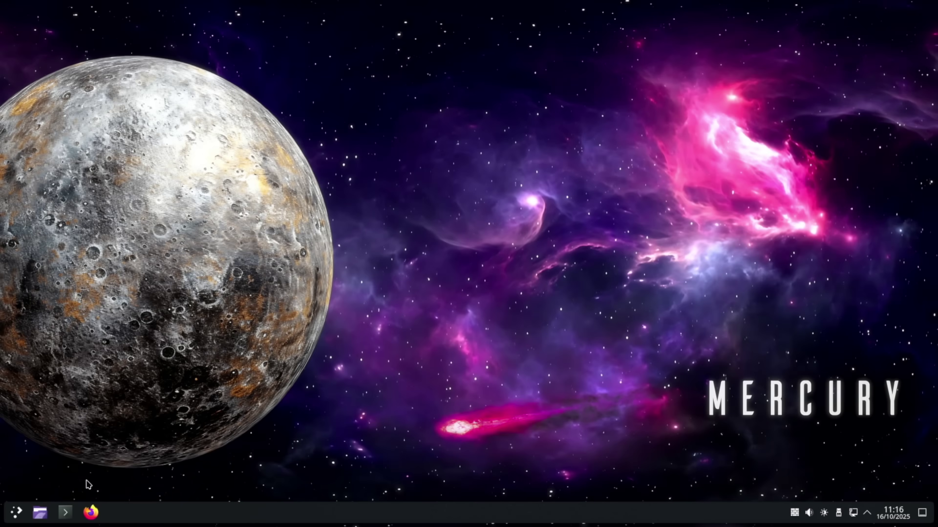
- In a new Konsole window, run sudo pacman -S flatpak and enter the sudo password
{"action": "left_click", "coordinate": [67, 512]}
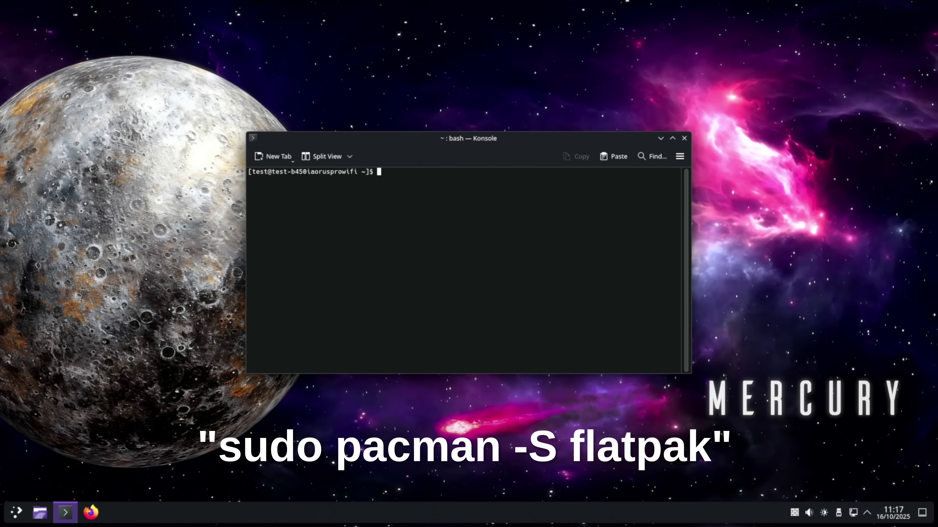
{"action": "type", "text": "sudo pacman -S flatpak"}
{"action": "key", "text": "Return"}
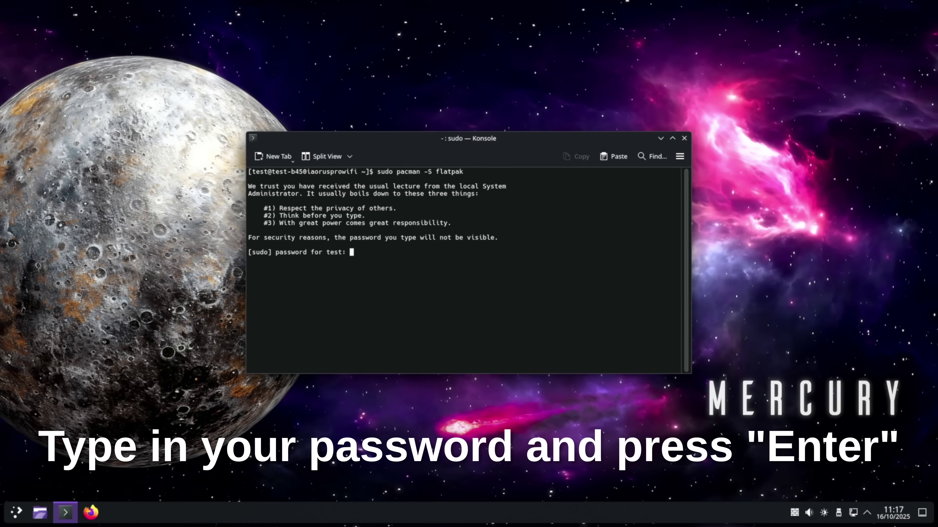
{"action": "key", "text": "Return"}
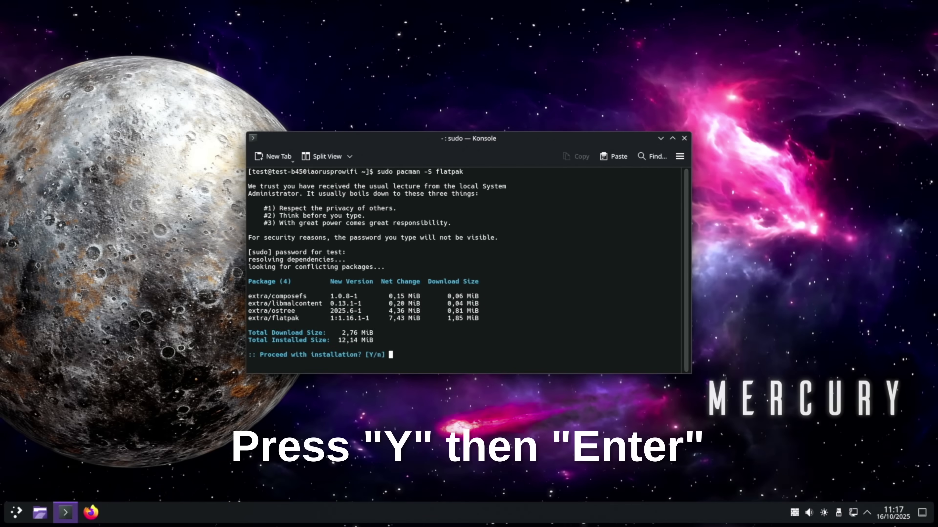
- Confirm the flatpak install with y, install Discover via sudo pacman -S discover, then close Konsole
{"action": "type", "text": "y"}
{"action": "key", "text": "Return"}
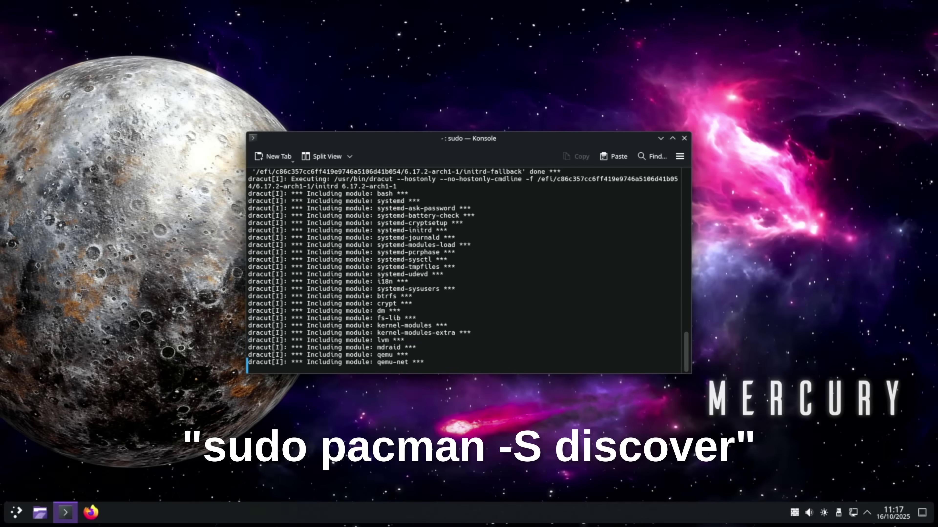
{"action": "type", "text": "sudo pa"}
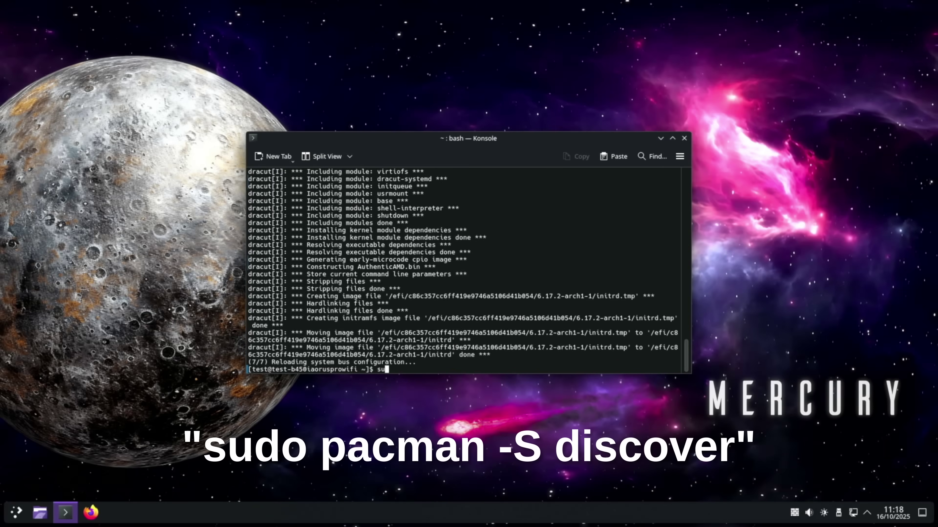
{"action": "type", "text": "cman -S discover"}
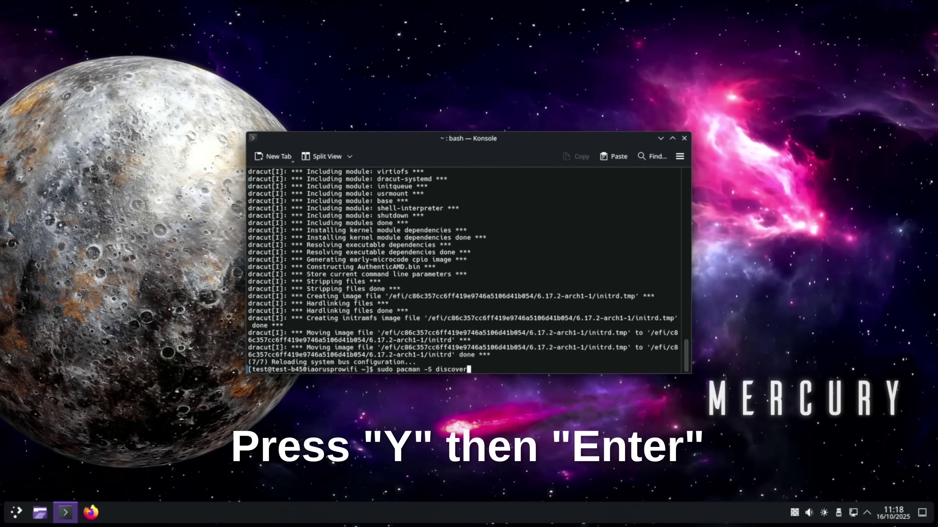
{"action": "key", "text": "Return"}
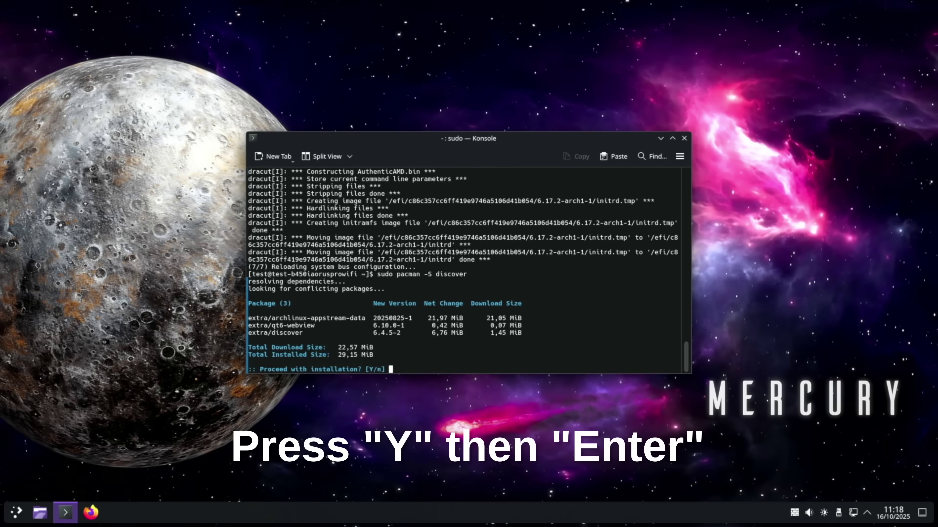
{"action": "type", "text": "y"}
{"action": "key", "text": "Return"}
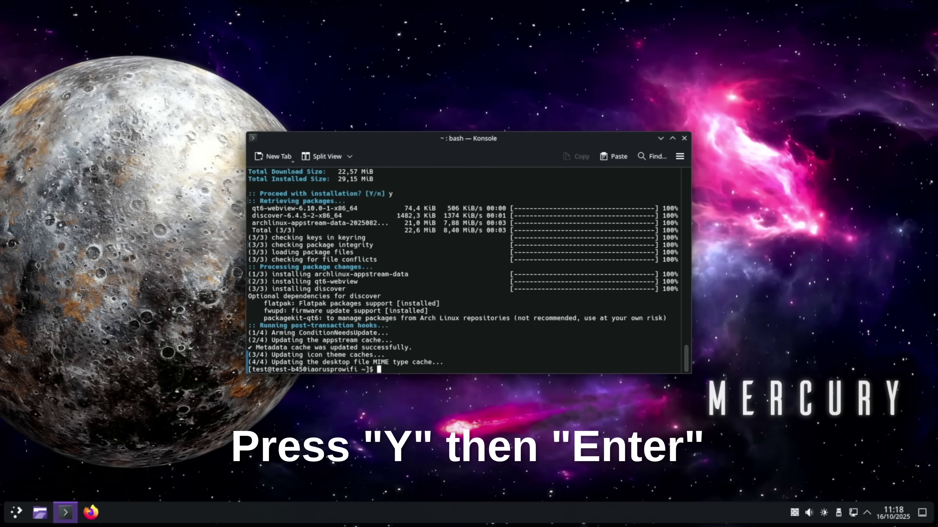
{"action": "left_click", "coordinate": [683, 140]}
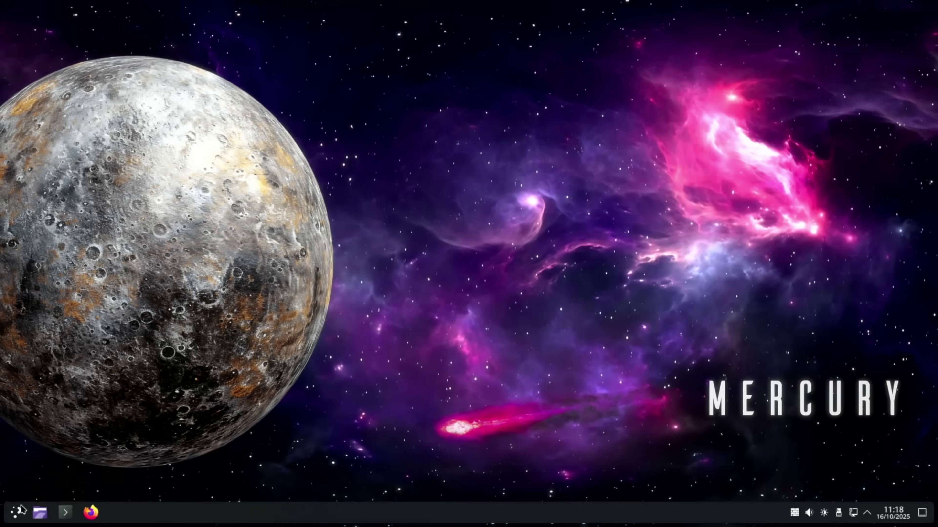
- Launch Discover from System, refresh Updates to confirm it's up to date with 0 updates, then close it
{"action": "left_click", "coordinate": [18, 514]}
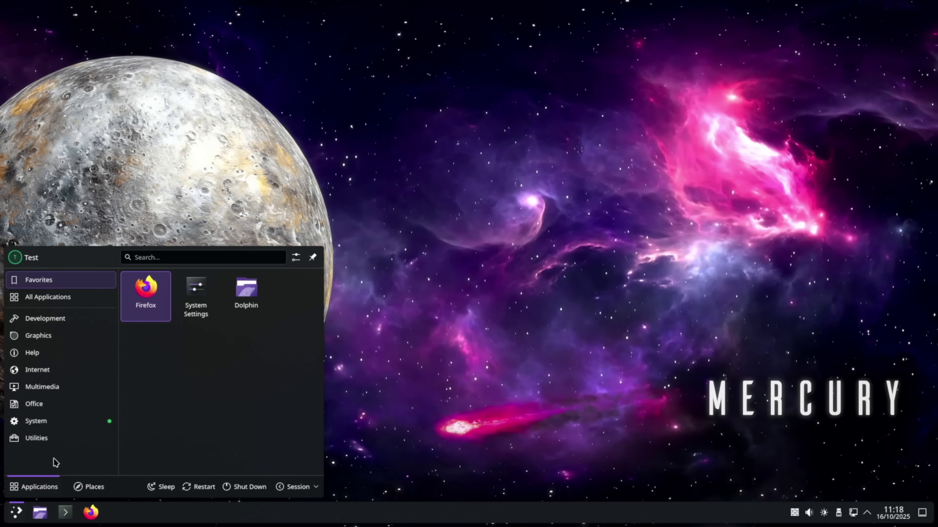
{"action": "left_click", "coordinate": [63, 422]}
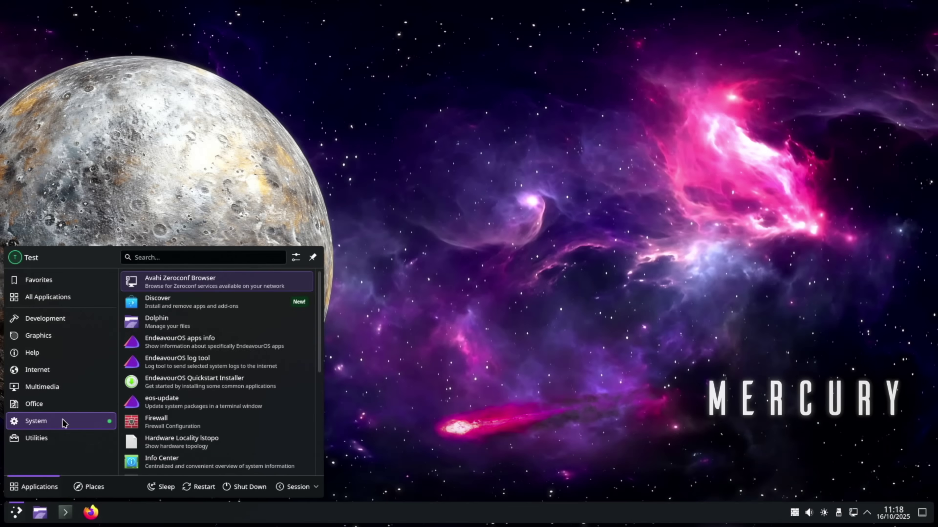
{"action": "left_click", "coordinate": [203, 301]}
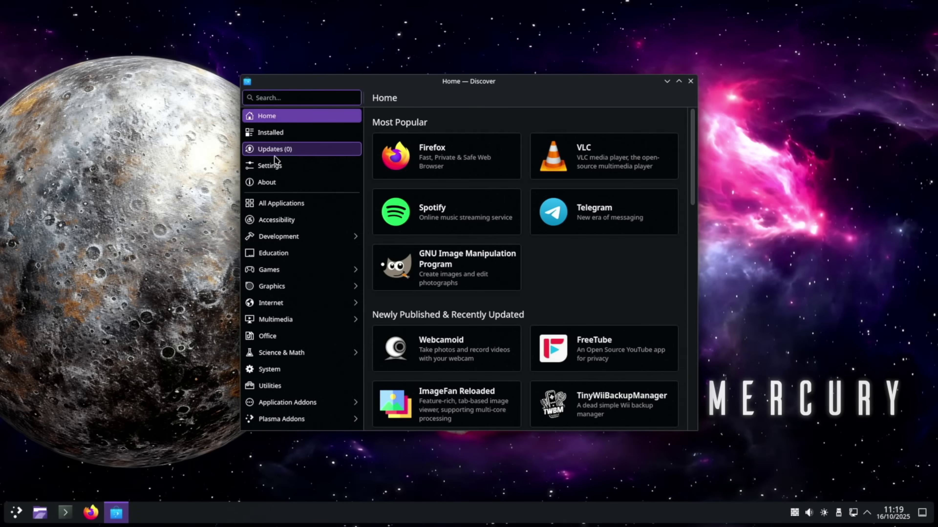
{"action": "left_click", "coordinate": [278, 151]}
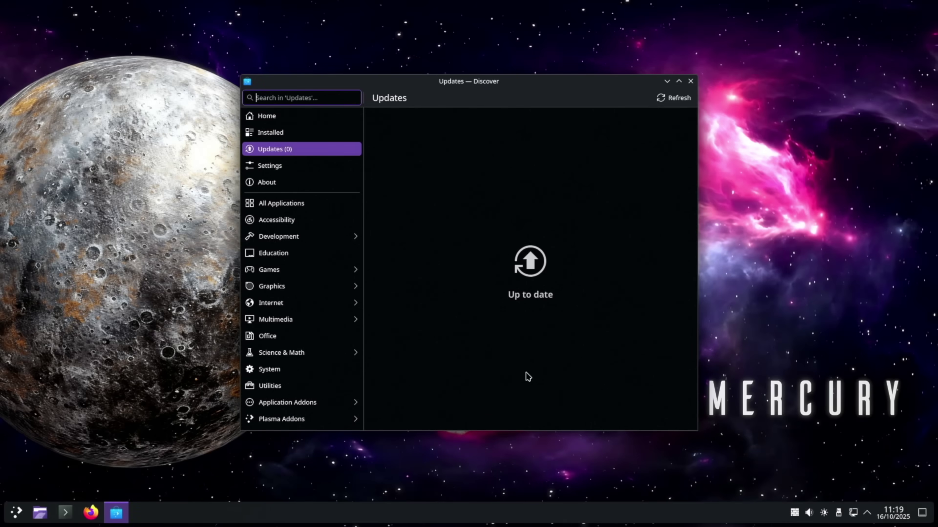
{"action": "left_click", "coordinate": [674, 98]}
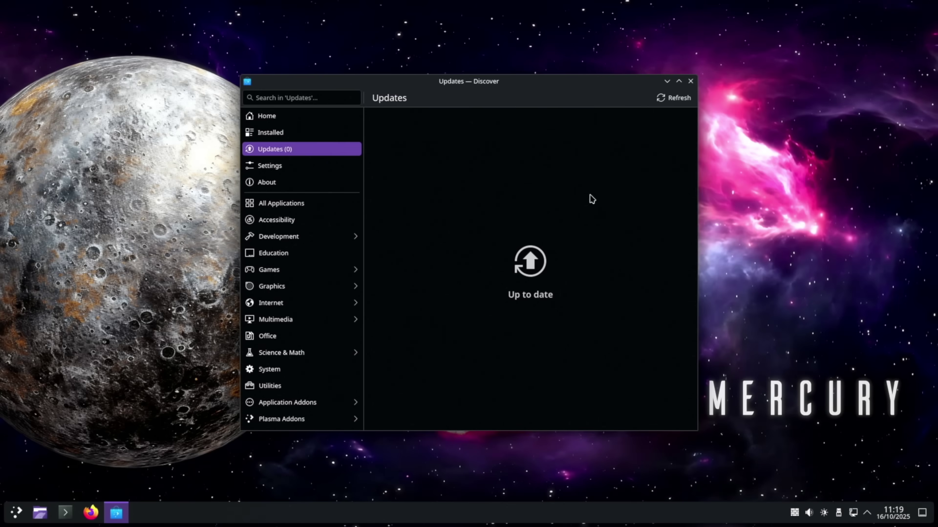
{"action": "left_click", "coordinate": [691, 82]}
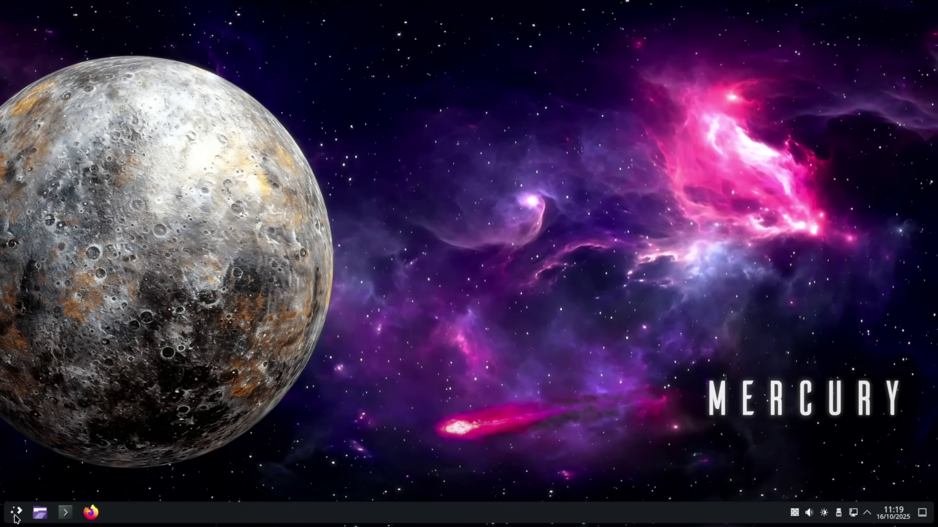
- Launch eos-update from the System menu and enter the sudo password; it finds nothing to upgrade
{"action": "left_click", "coordinate": [16, 514]}
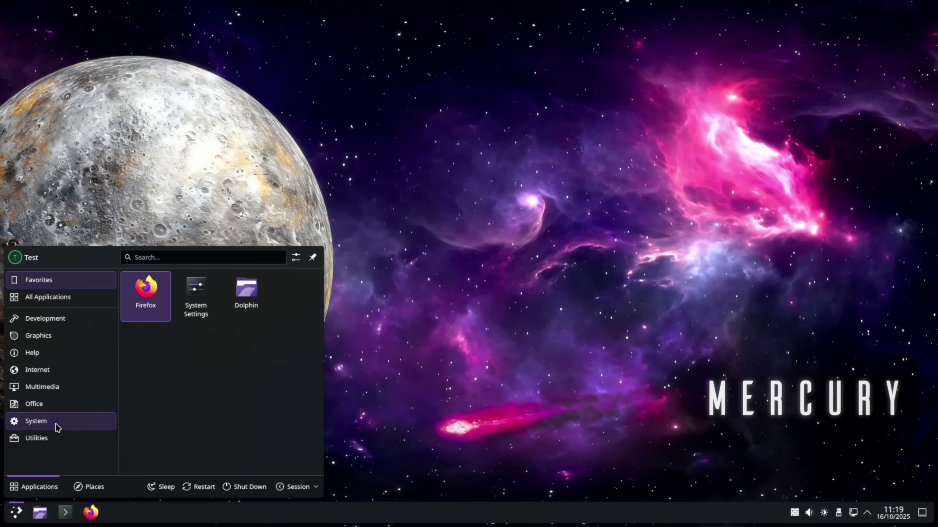
{"action": "mouse_move", "coordinate": [56, 424]}
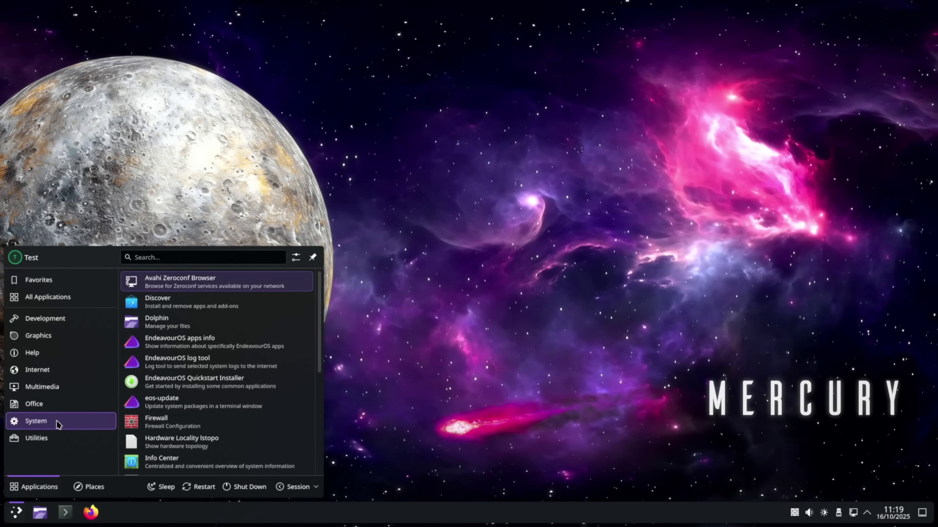
{"action": "left_click", "coordinate": [206, 407]}
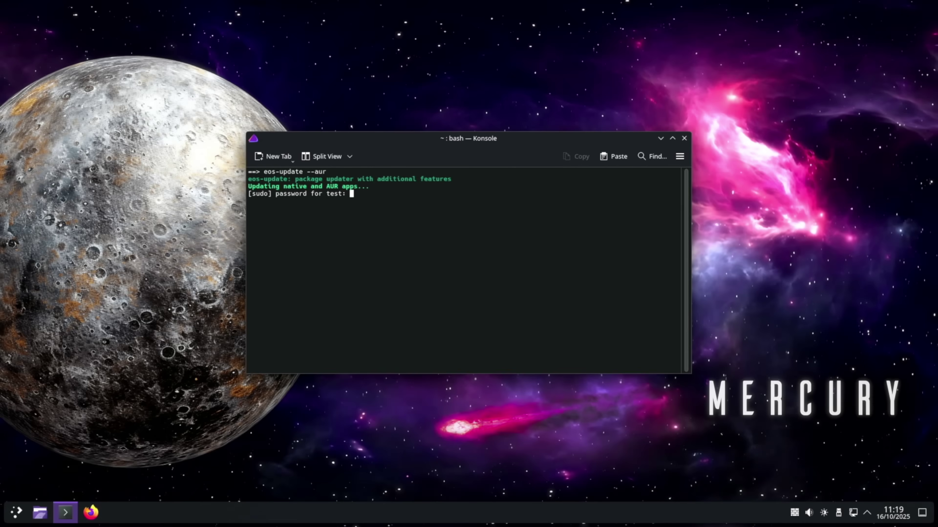
{"action": "key", "text": "Return"}
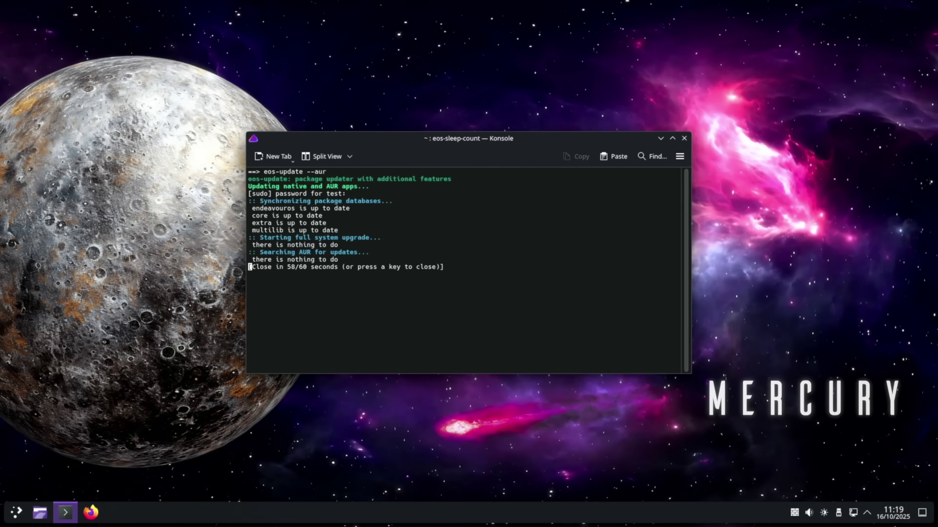